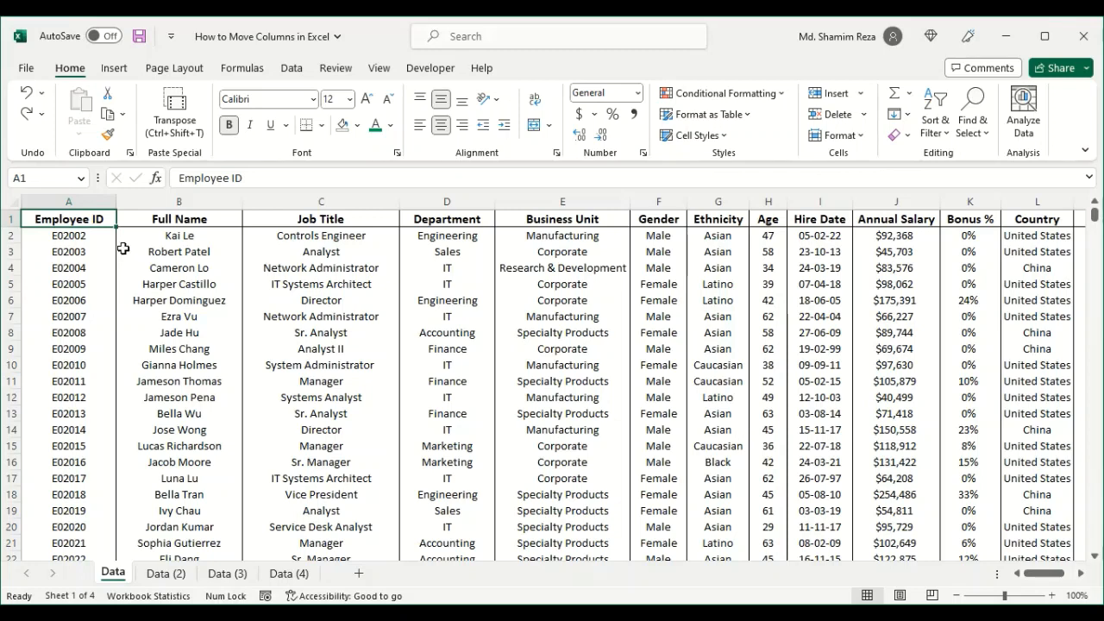
- Move the entire Employee ID column between the Full Name and Job Title columns without overwriting any data, and undo the move
key(ctrl+space)
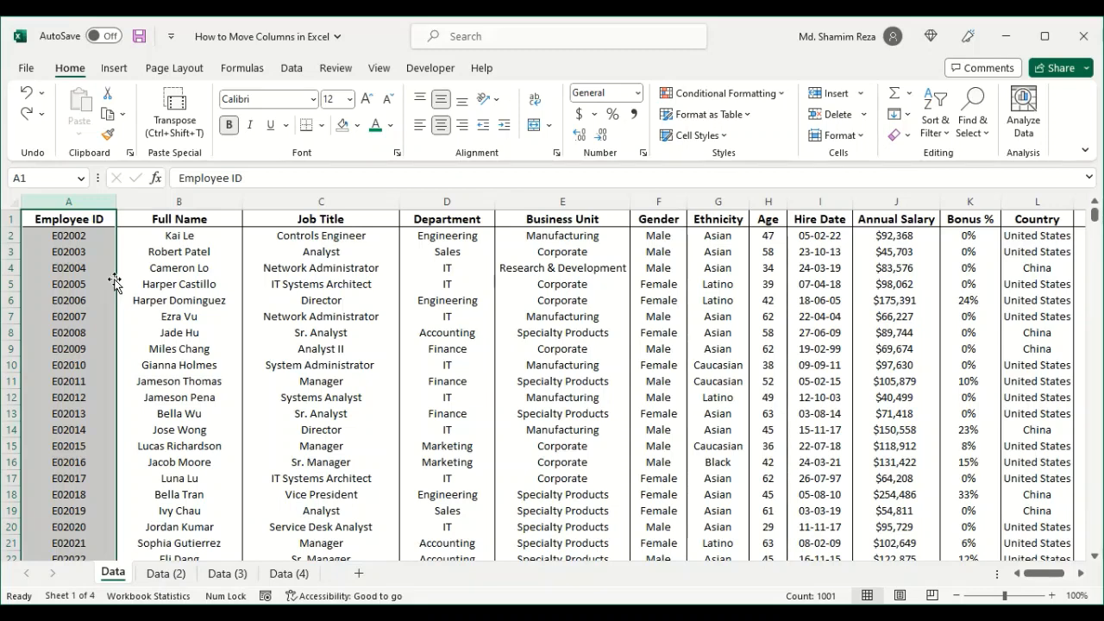
drag(115, 283, 243, 296)
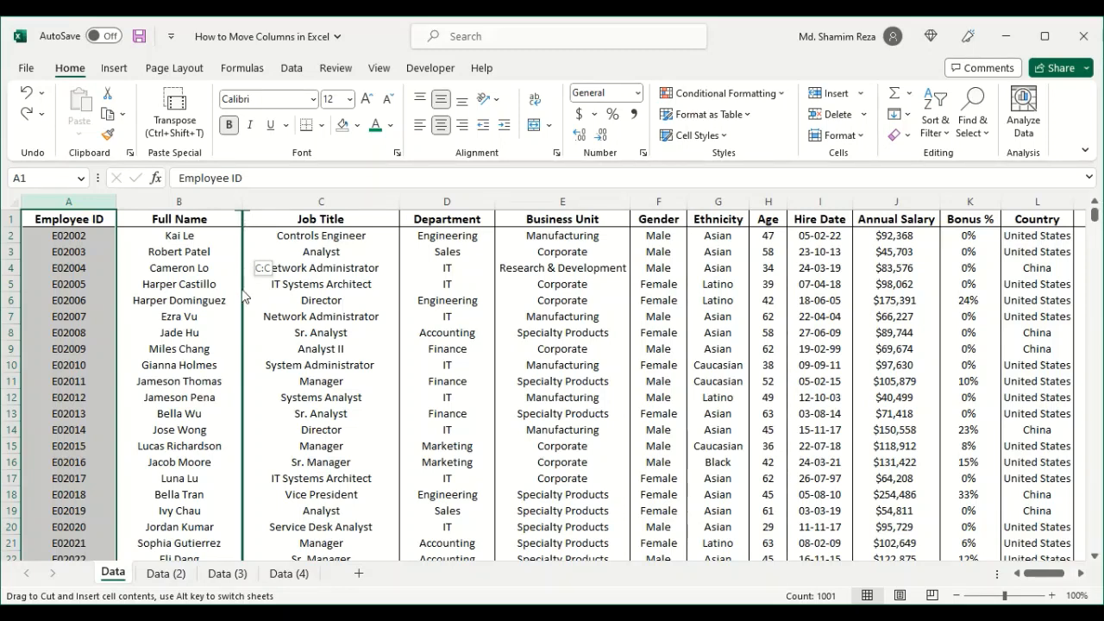
drag(243, 295, 243, 296)
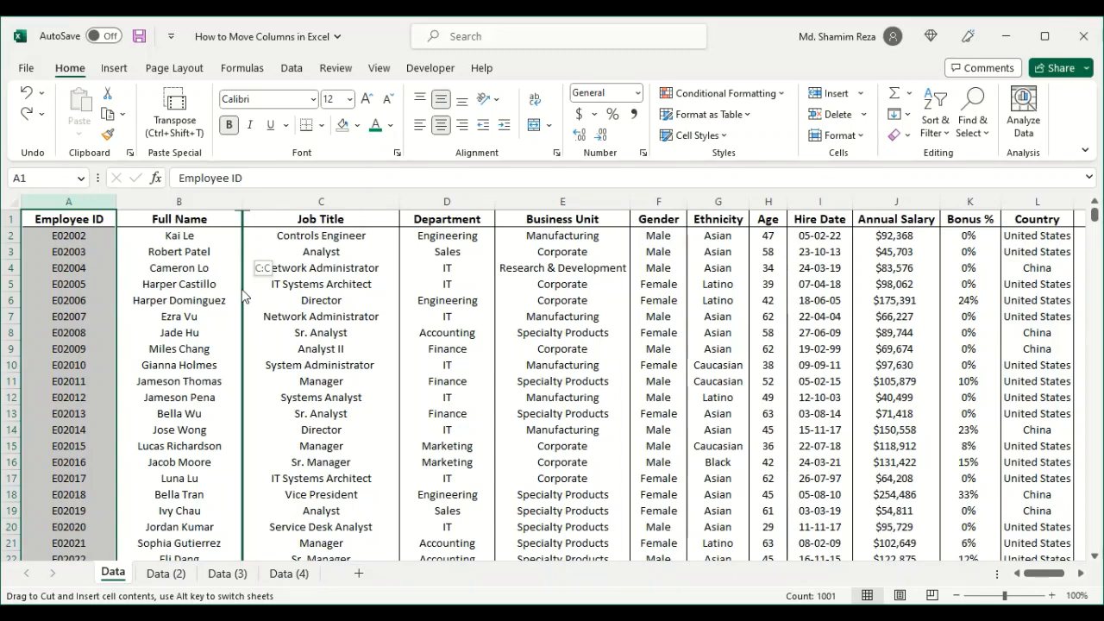
drag(243, 296, 243, 296)
drag(243, 296, 241, 293)
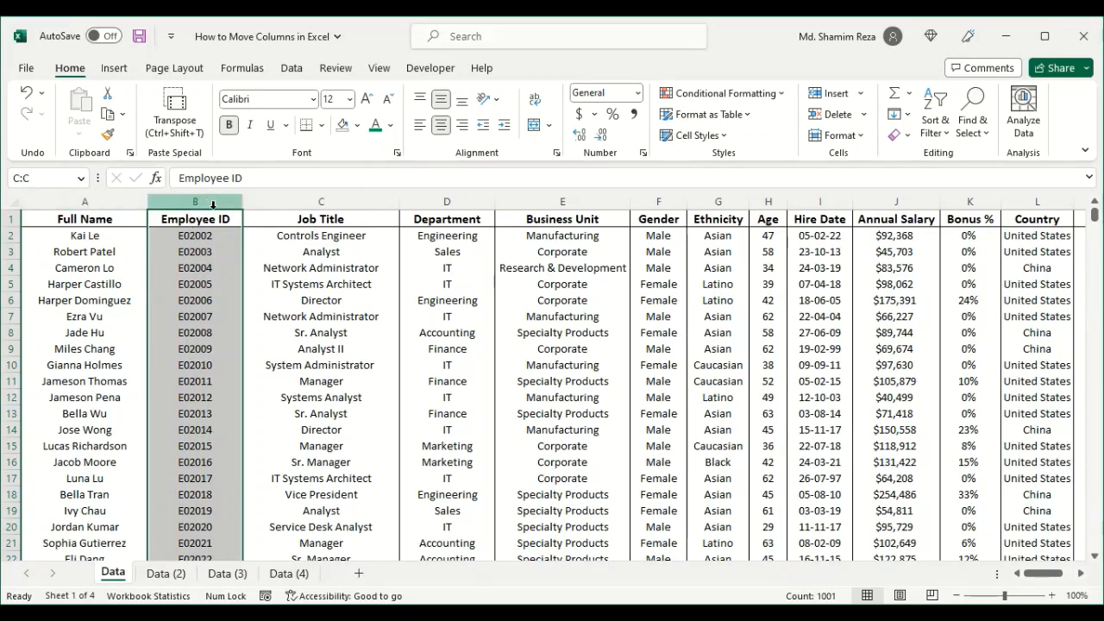
drag(246, 311, 87, 274)
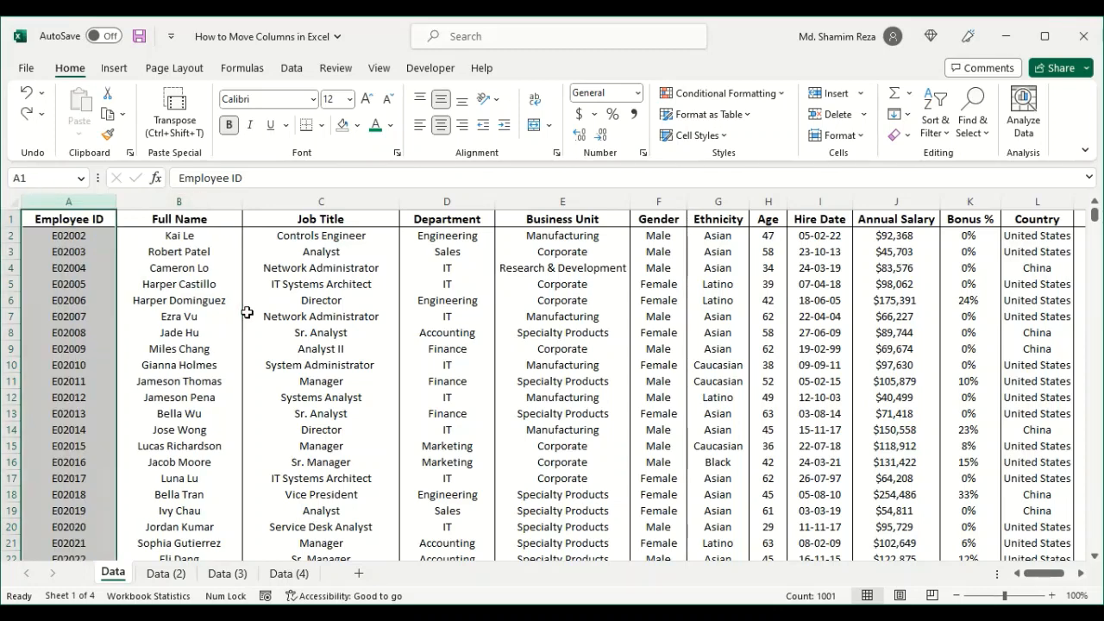
- Move only cells A5:A16 between the Full Name and Job Title columns, shifting the neighbouring names over, and undo the move
click(79, 285)
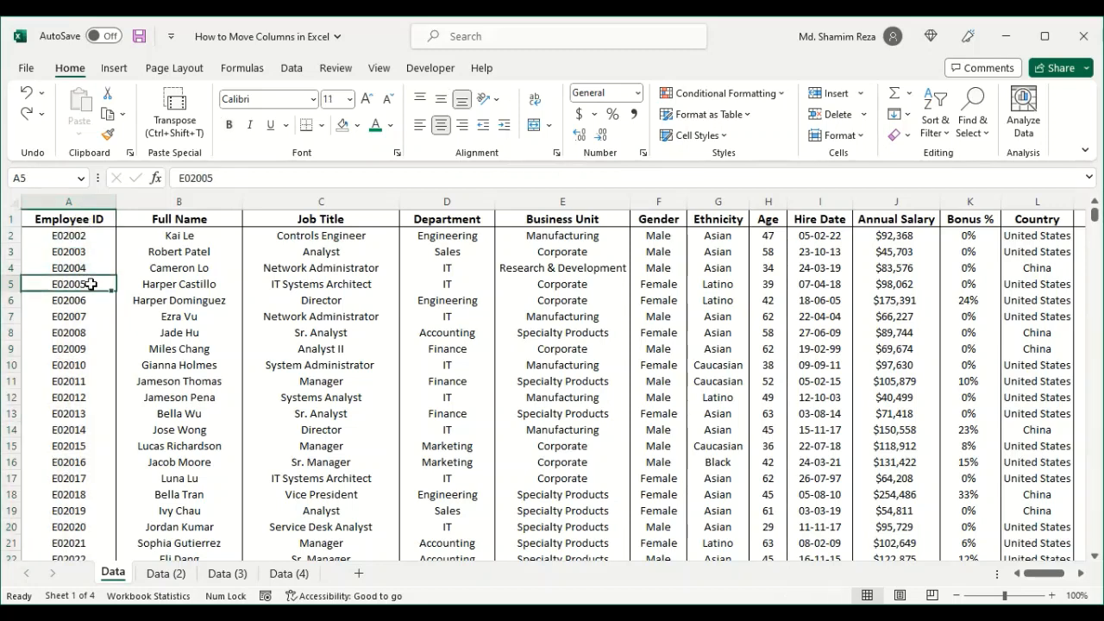
drag(86, 284, 70, 458)
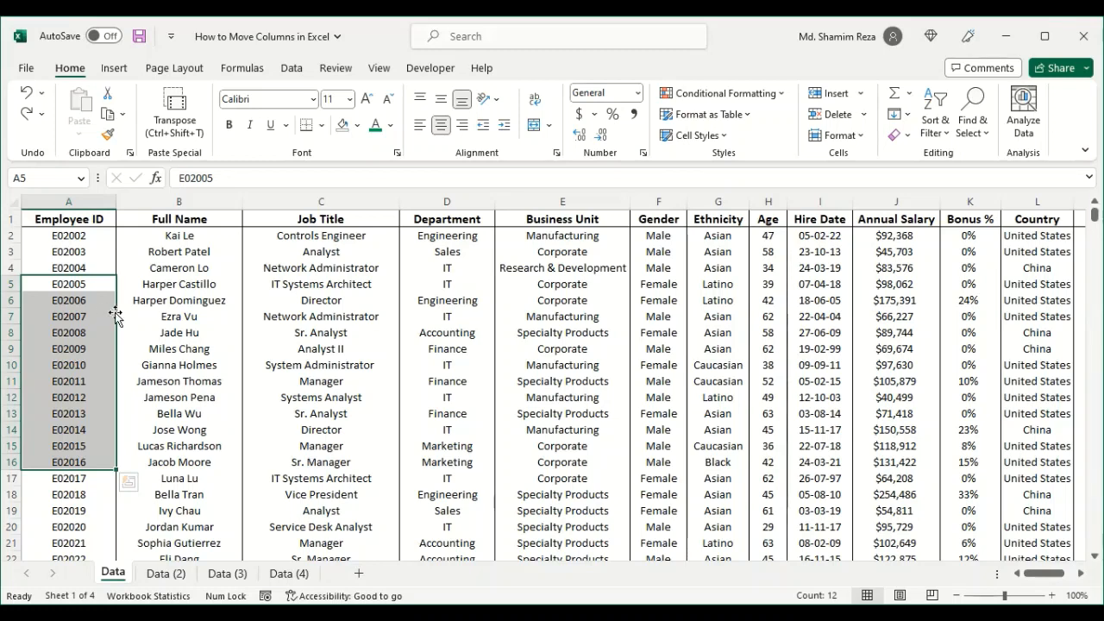
drag(116, 314, 246, 318)
key(shift)
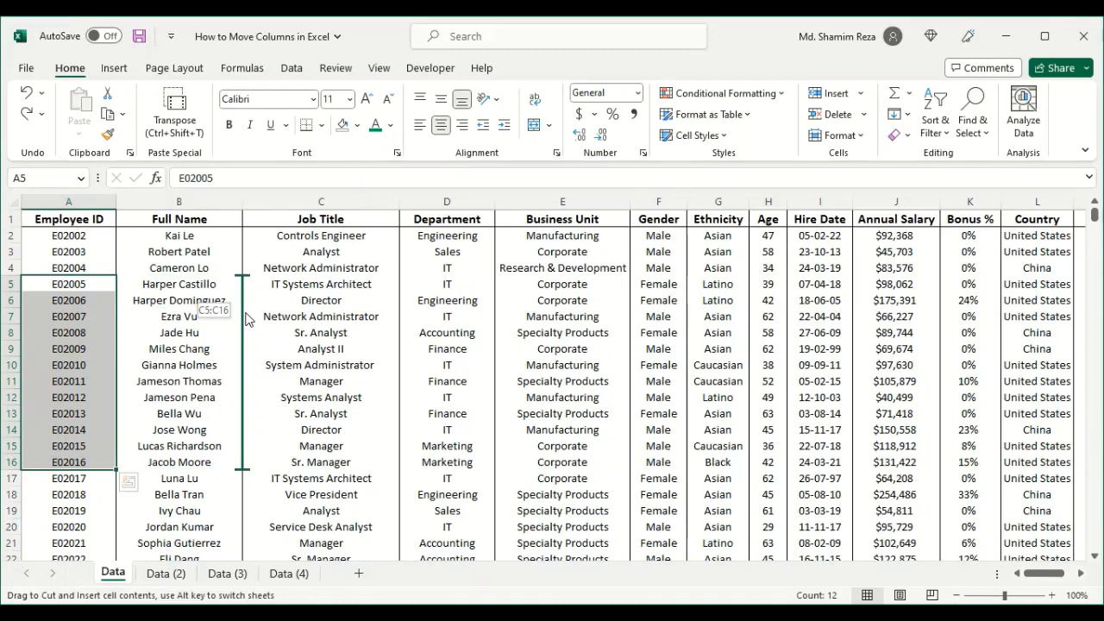
drag(245, 318, 246, 317)
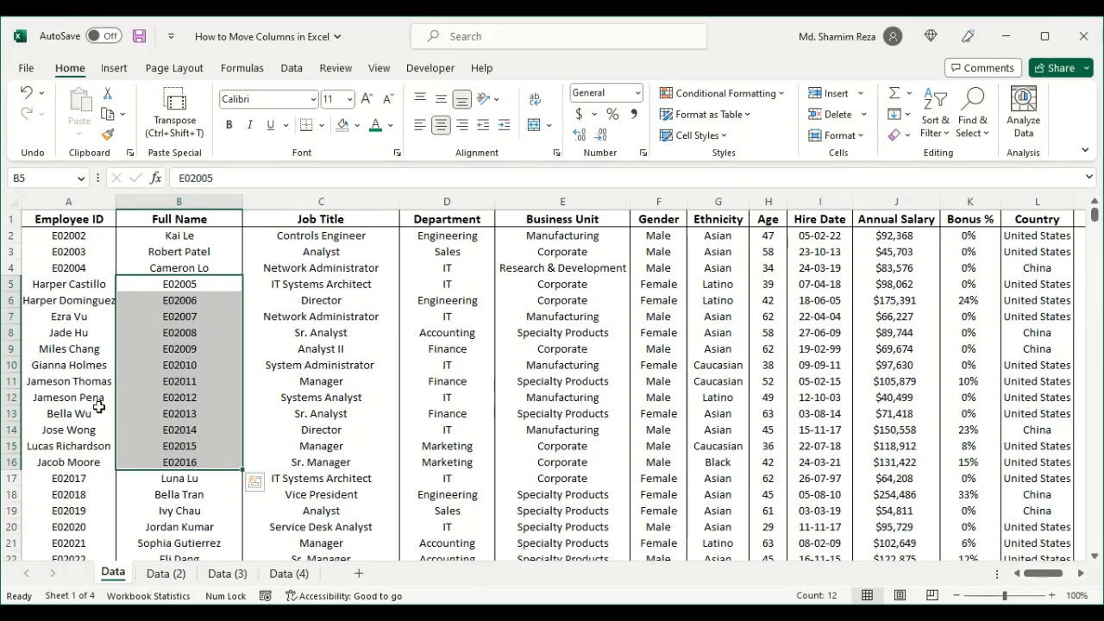
key(ctrl+z)
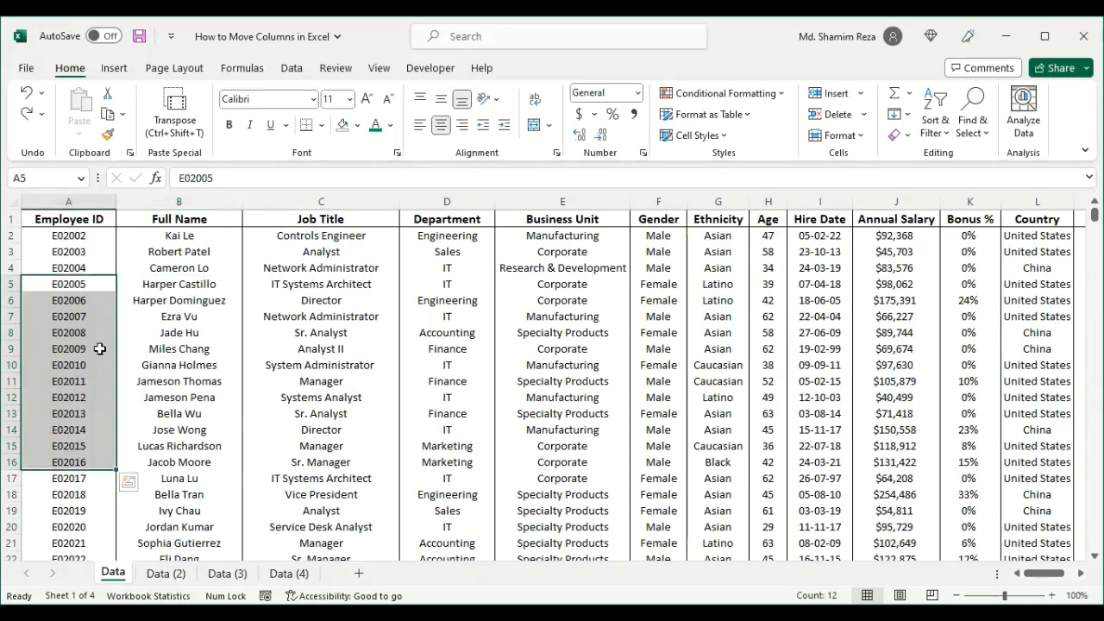
click(74, 345)
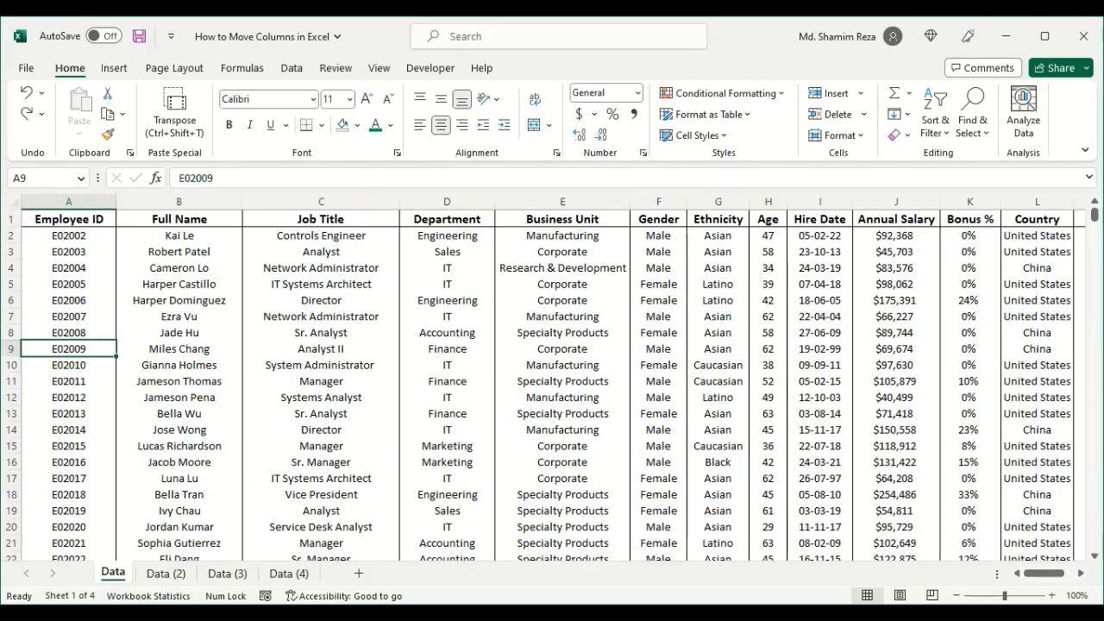
- Move rows 5 to 8 between rows 13 and 14 without overwriting data, and undo the move
click(10, 284)
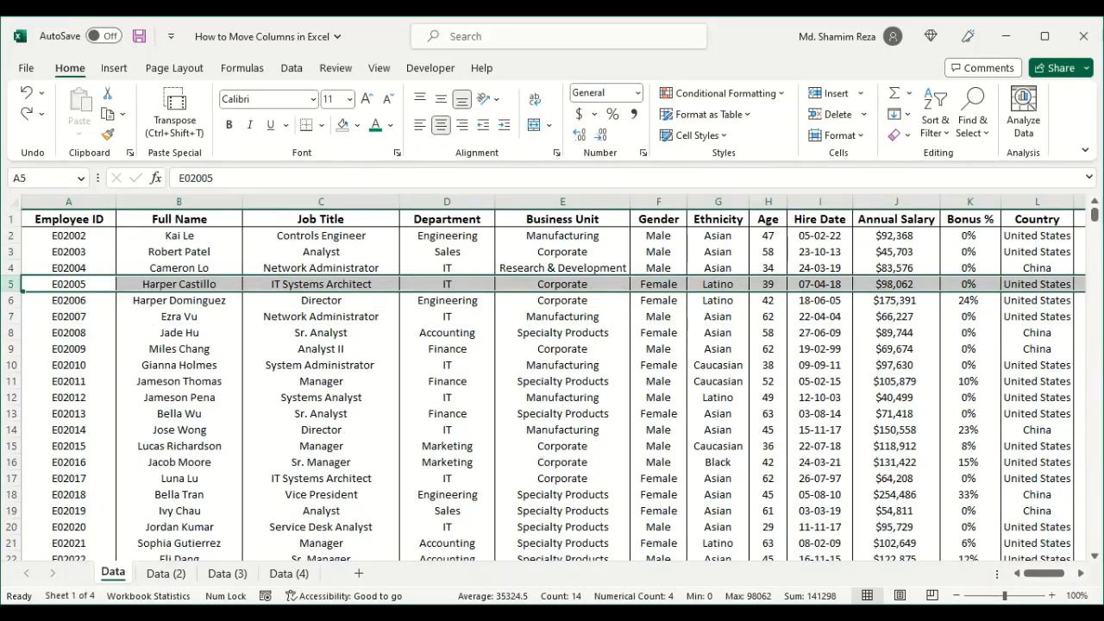
drag(10, 284, 10, 330)
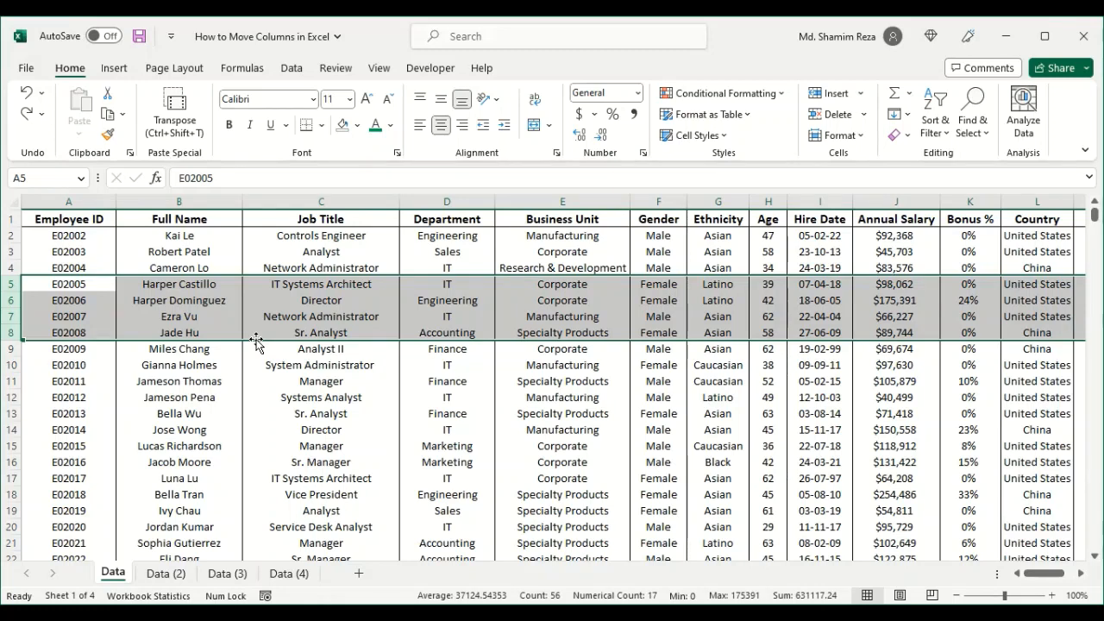
drag(256, 342, 244, 422)
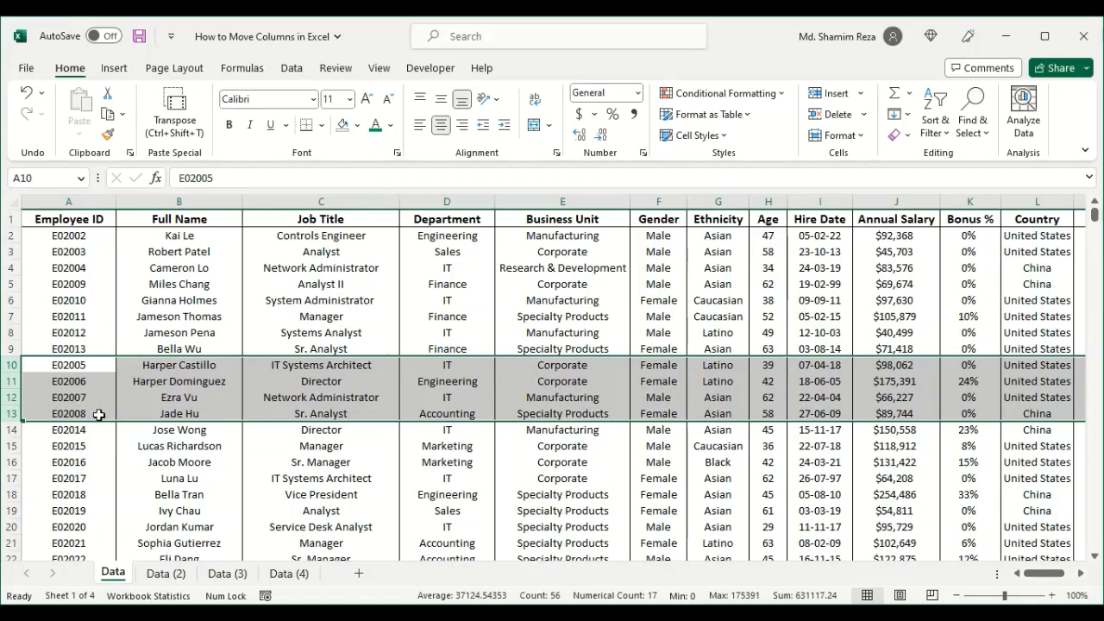
key(ctrl+z)
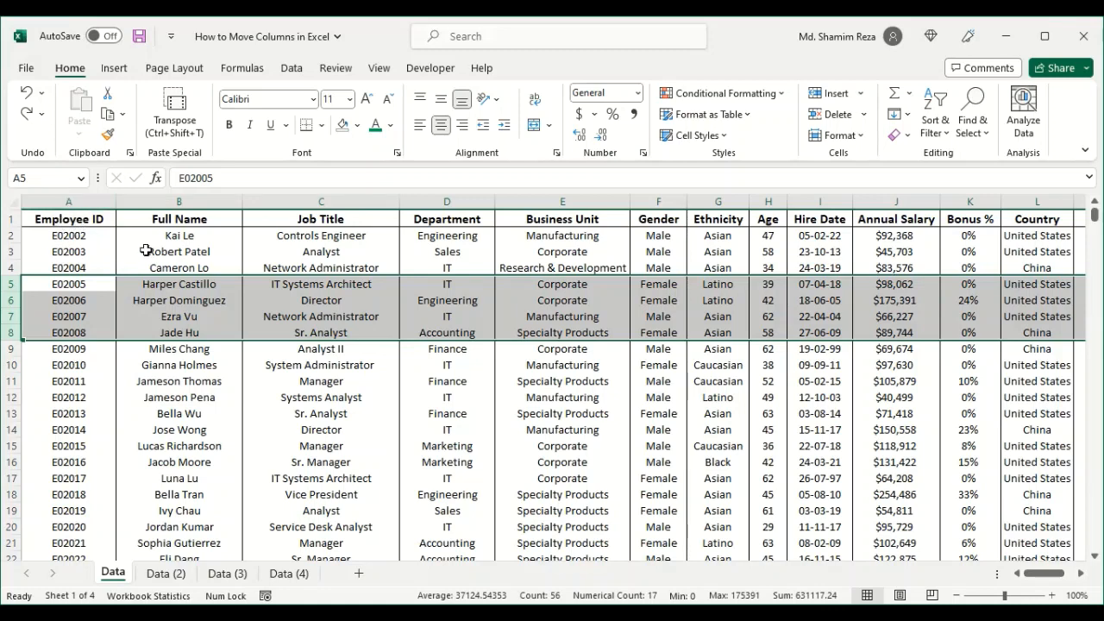
click(69, 221)
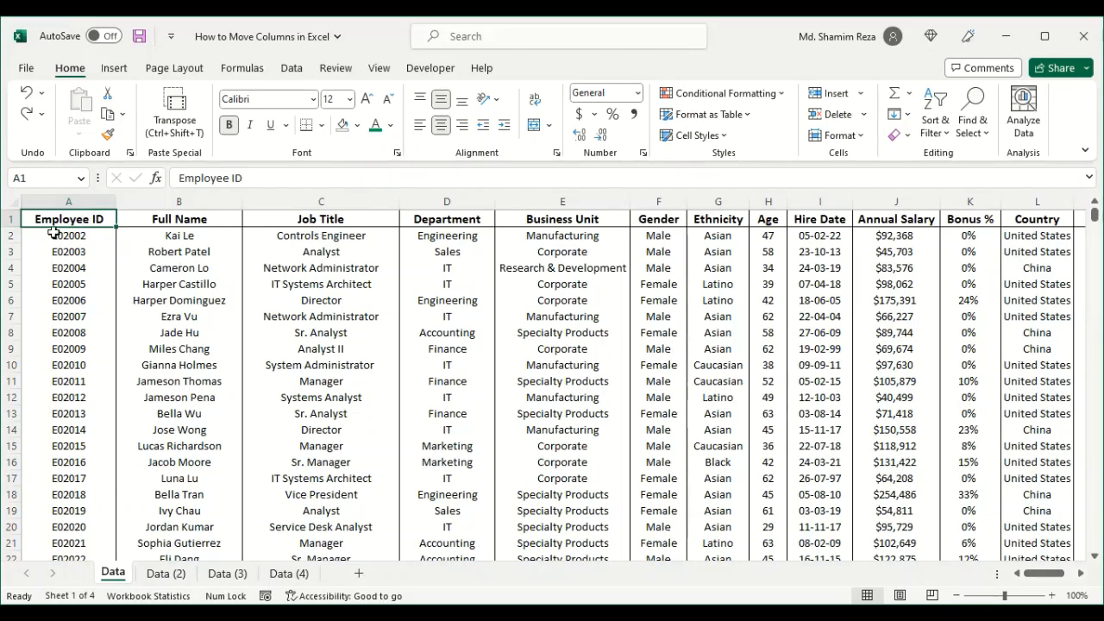
- Cut the entire Employee ID column A
click(69, 203)
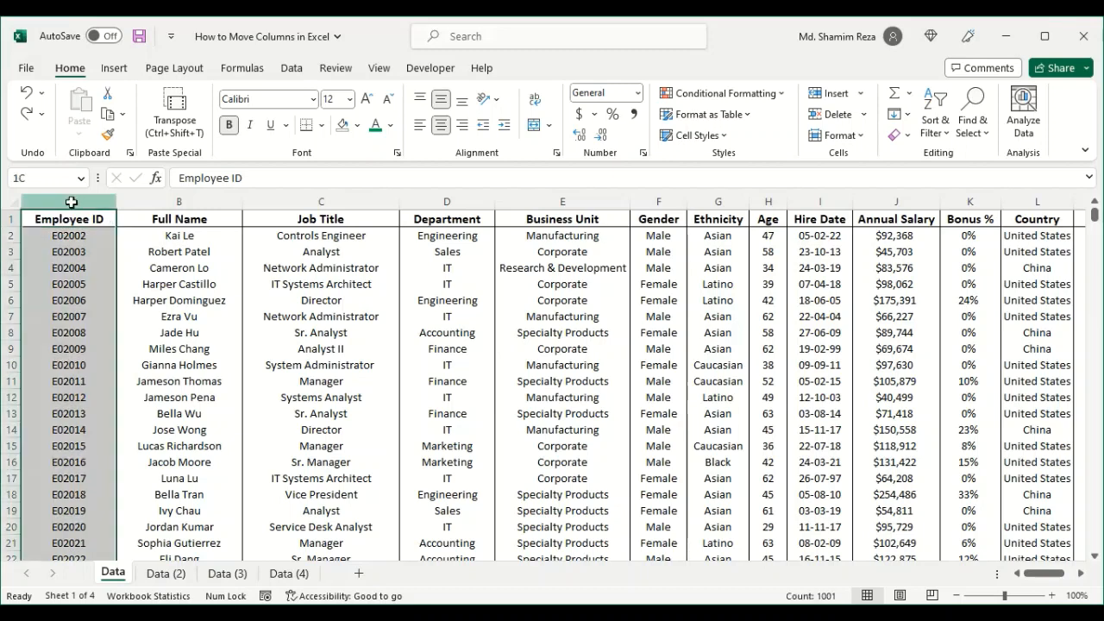
click(57, 329)
drag(57, 329, 56, 489)
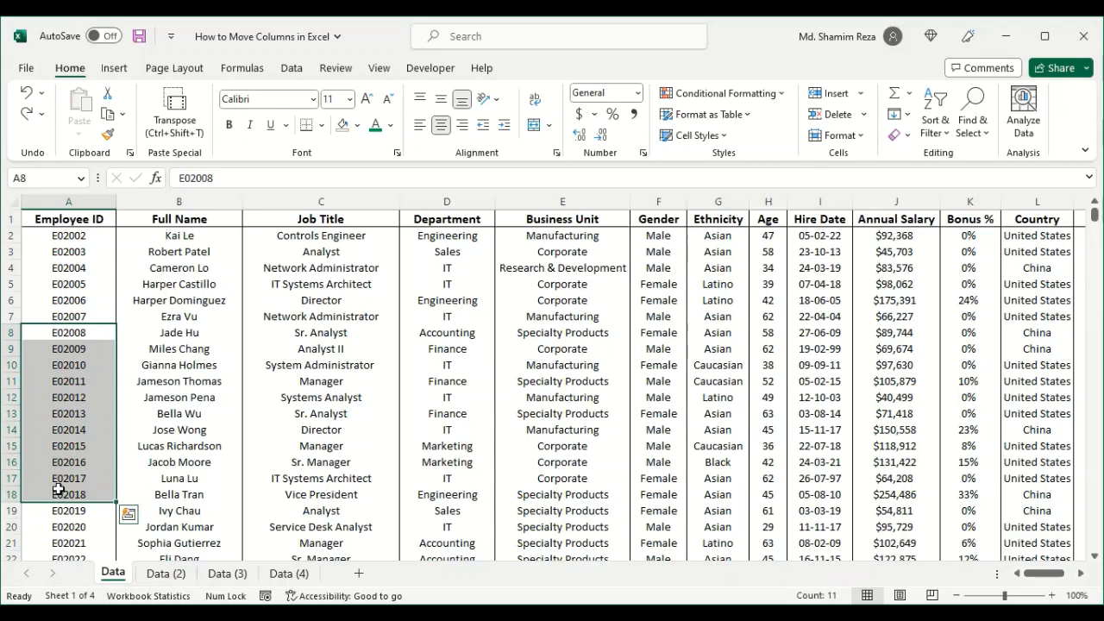
click(71, 200)
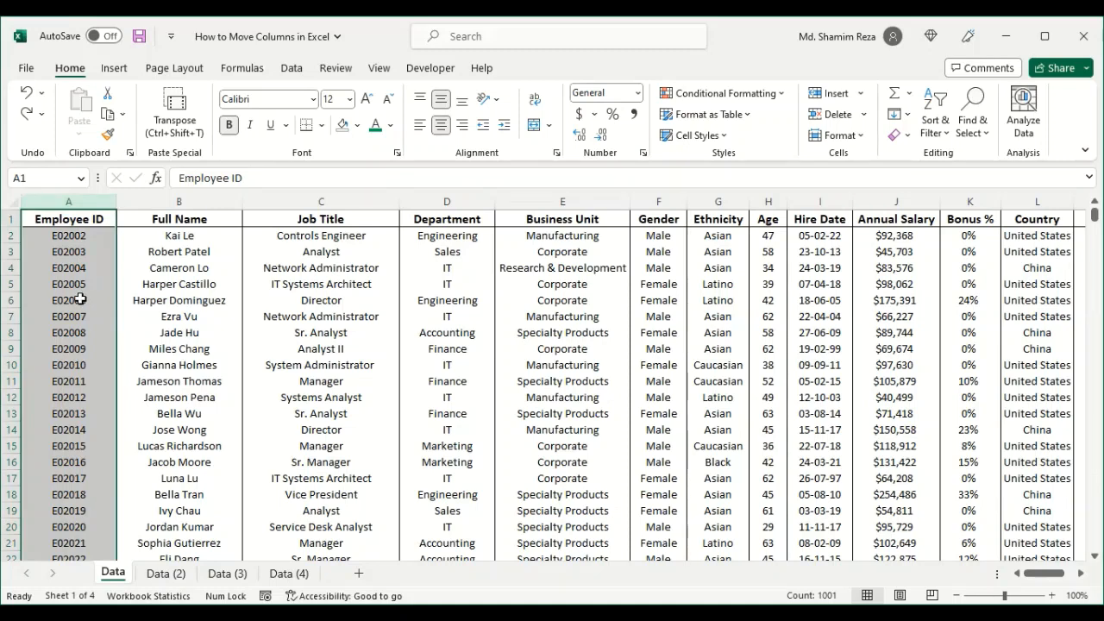
right_click(80, 299)
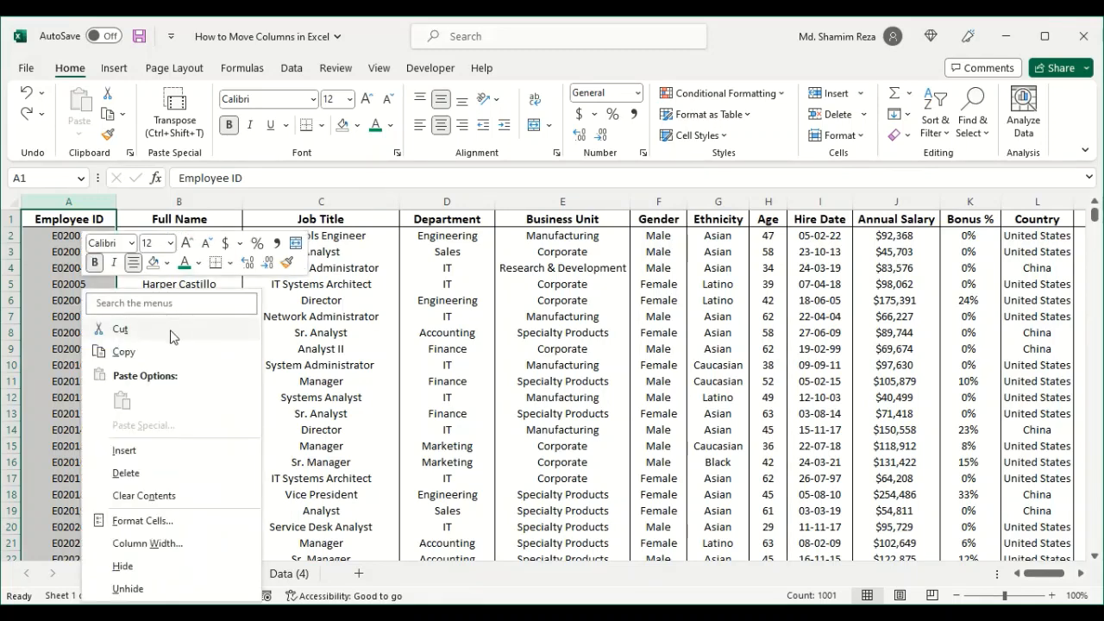
click(120, 328)
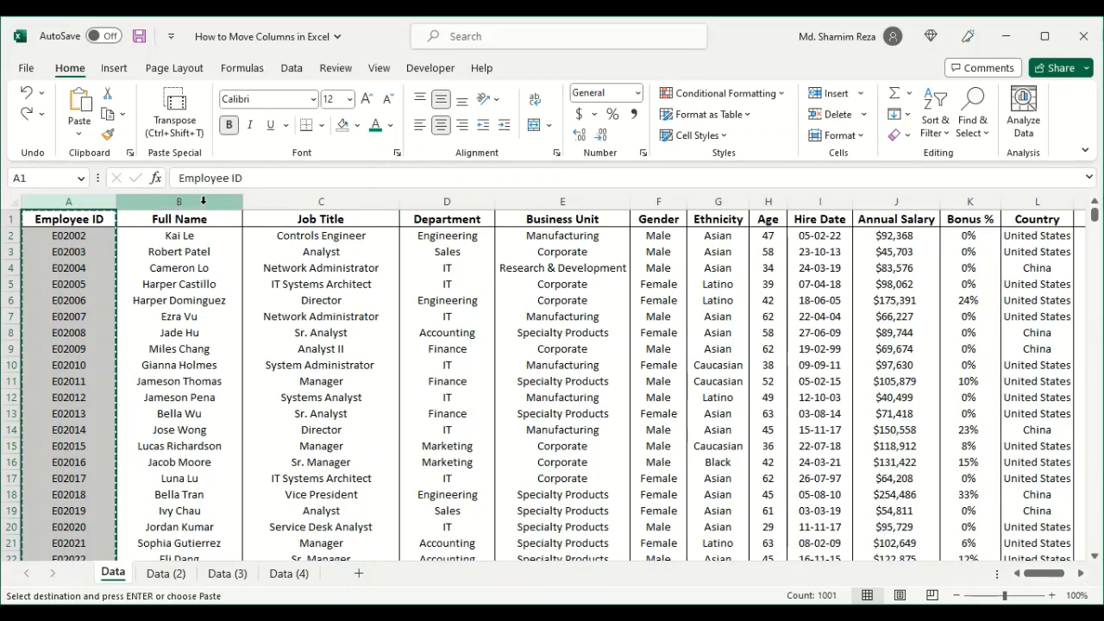
- Insert the cut Employee ID column before the Job Title column, undo the insertion and cancel the pending cut
click(270, 203)
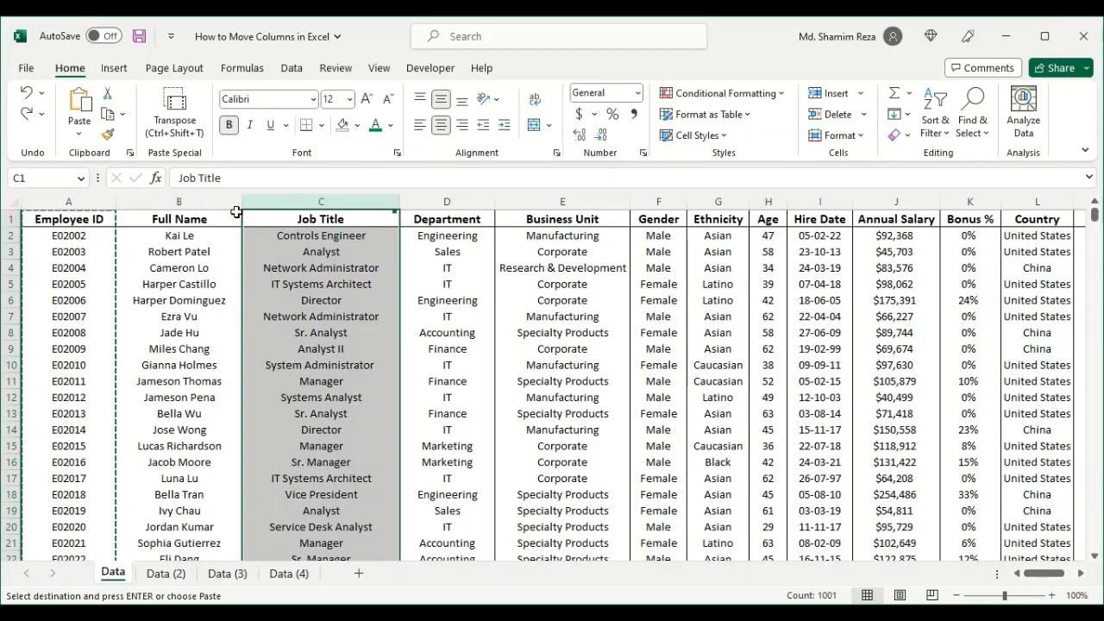
click(194, 204)
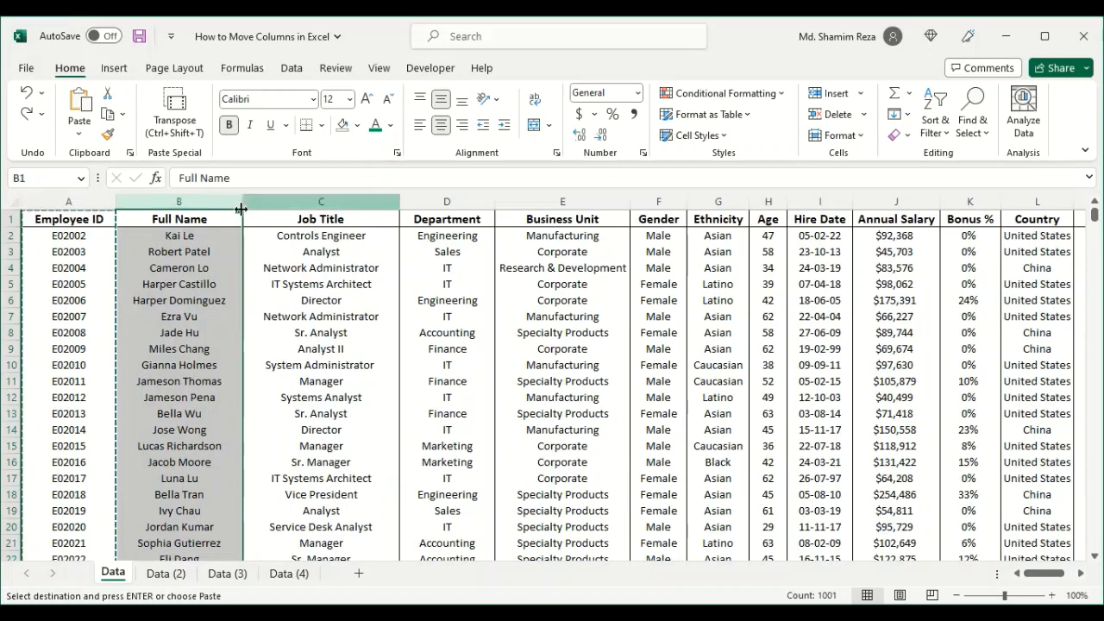
click(292, 202)
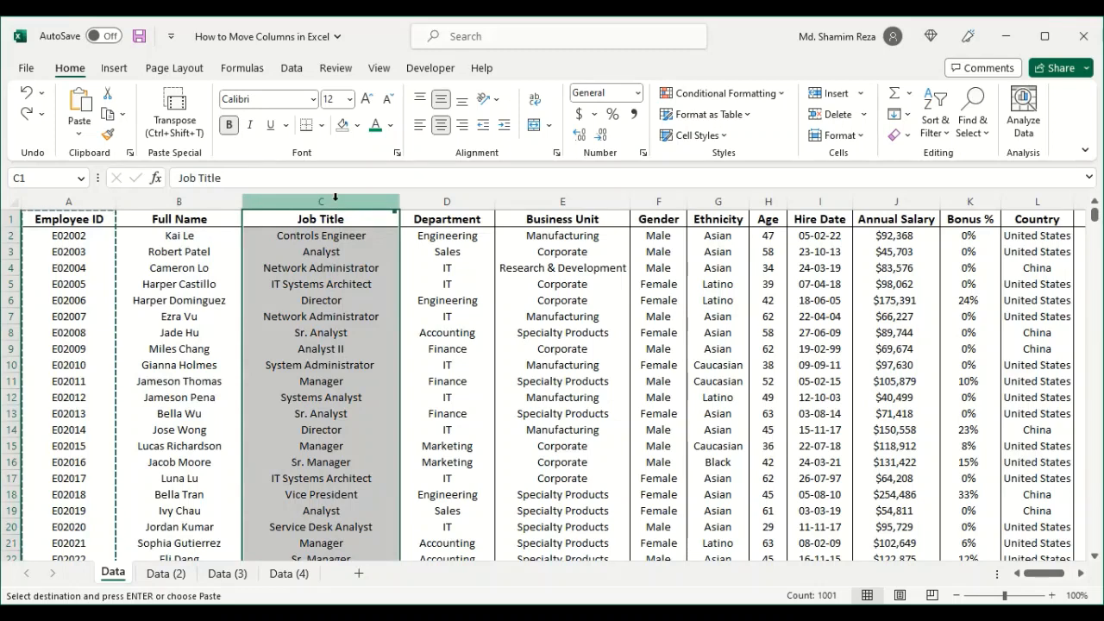
right_click(269, 224)
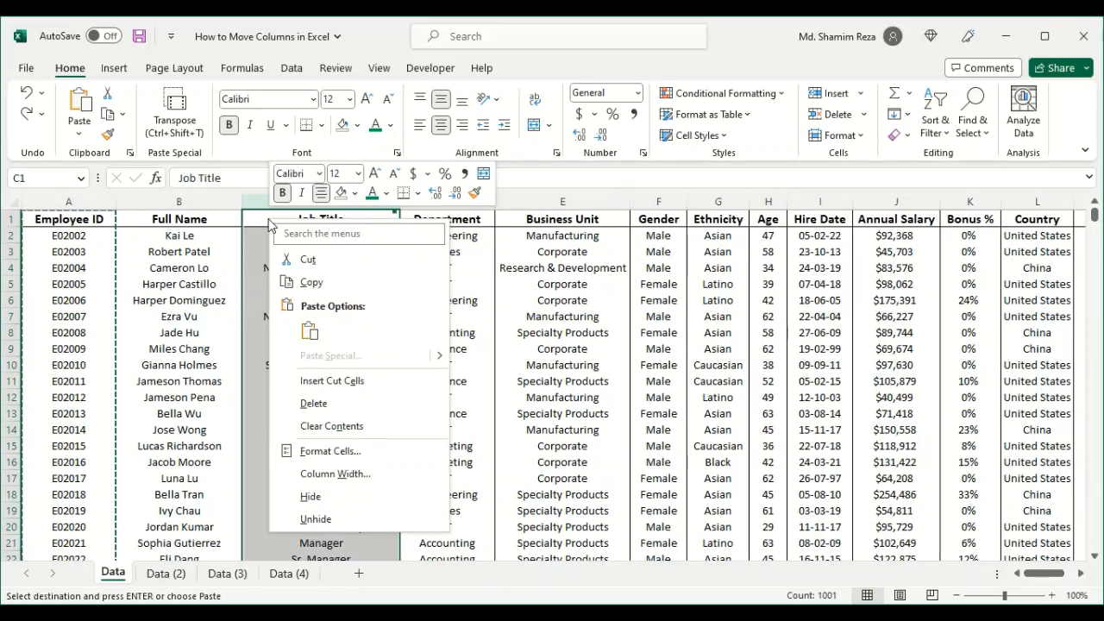
click(379, 382)
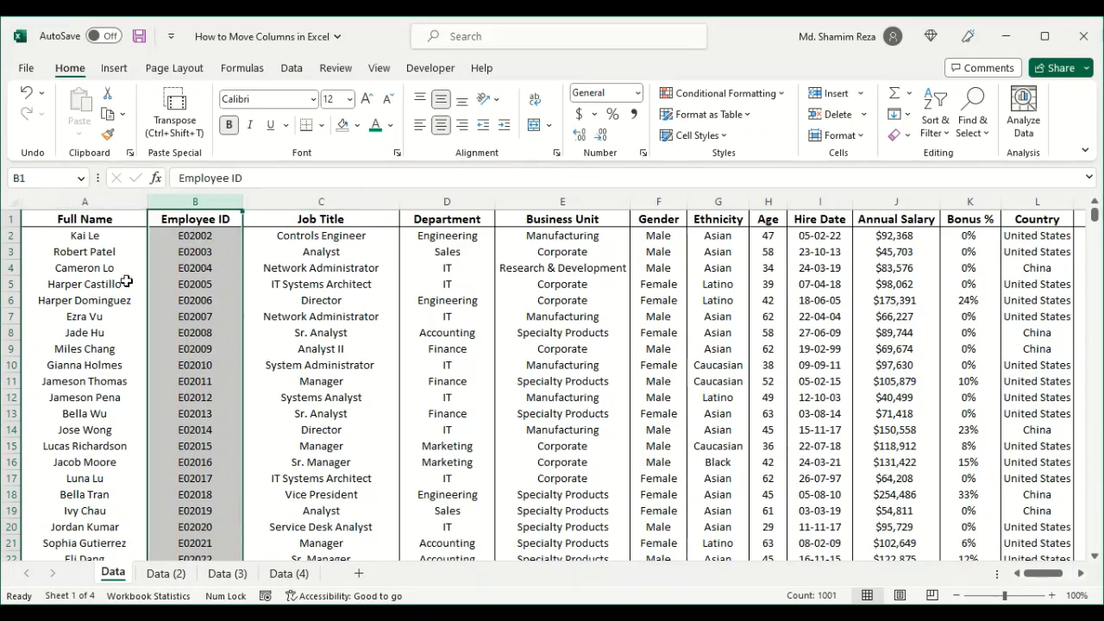
key(ctrl+z)
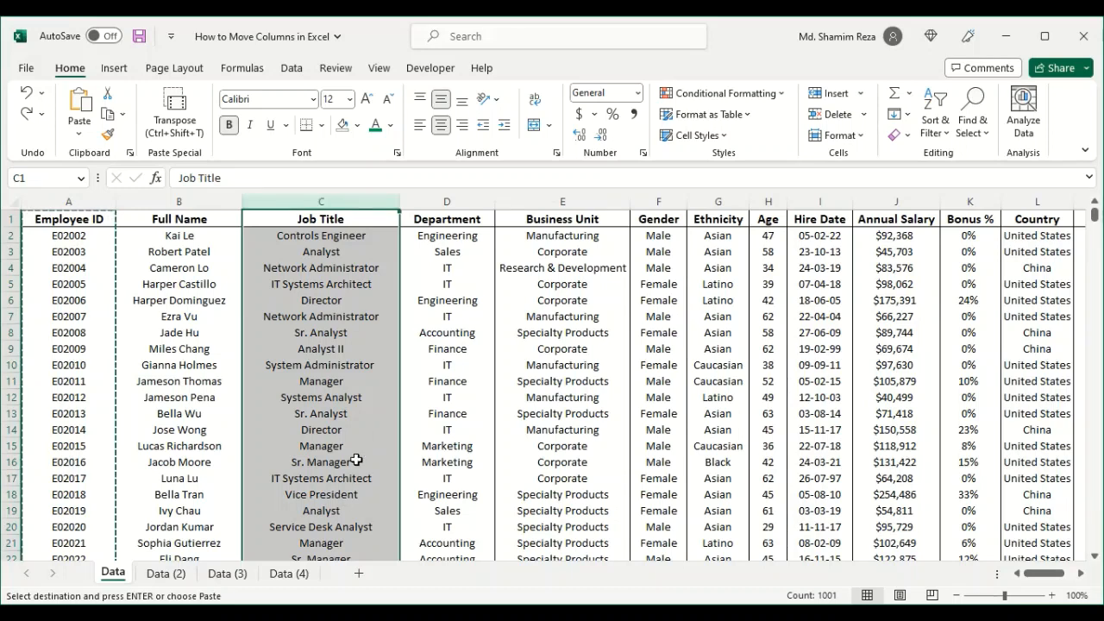
key(Escape)
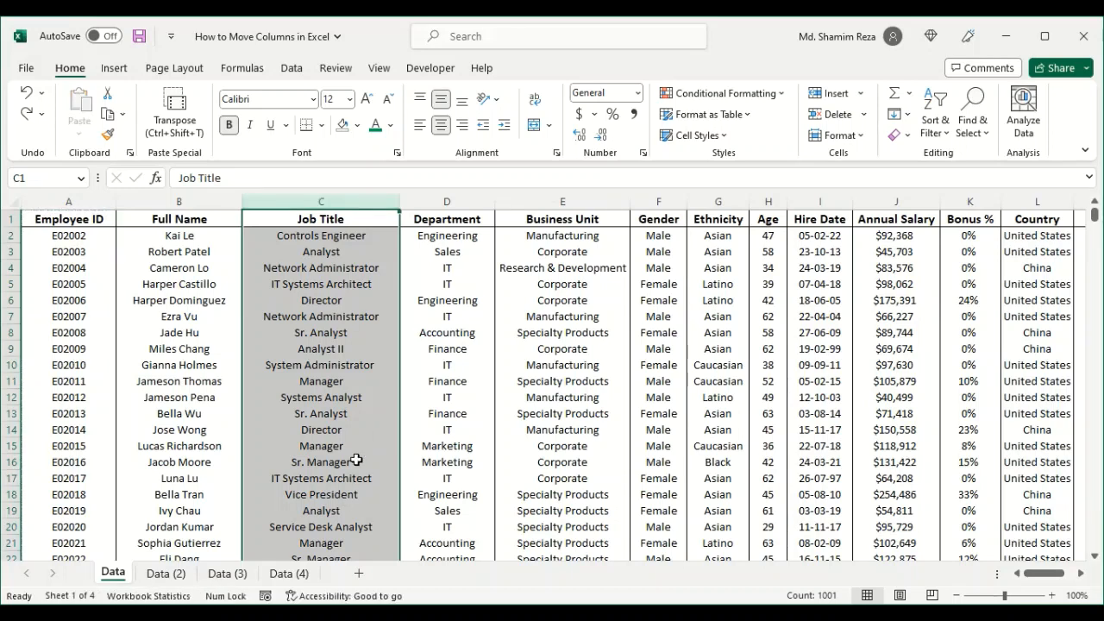
- Cut the Employee ID column again, insert the cut cells before the Job Title column, and undo the insertion
click(79, 203)
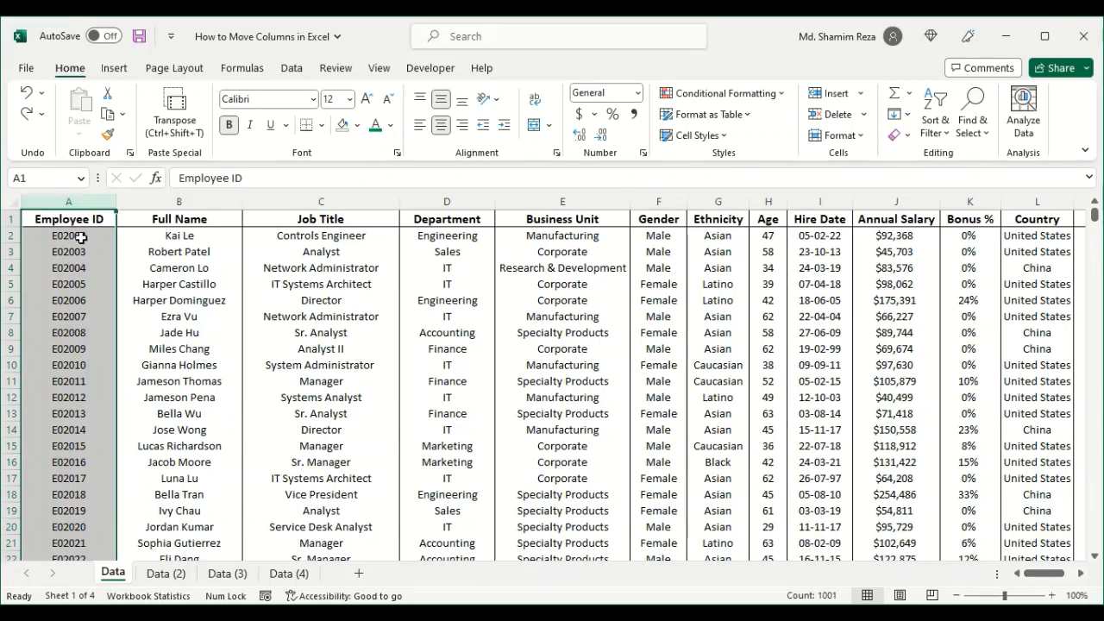
key(ctrl+x)
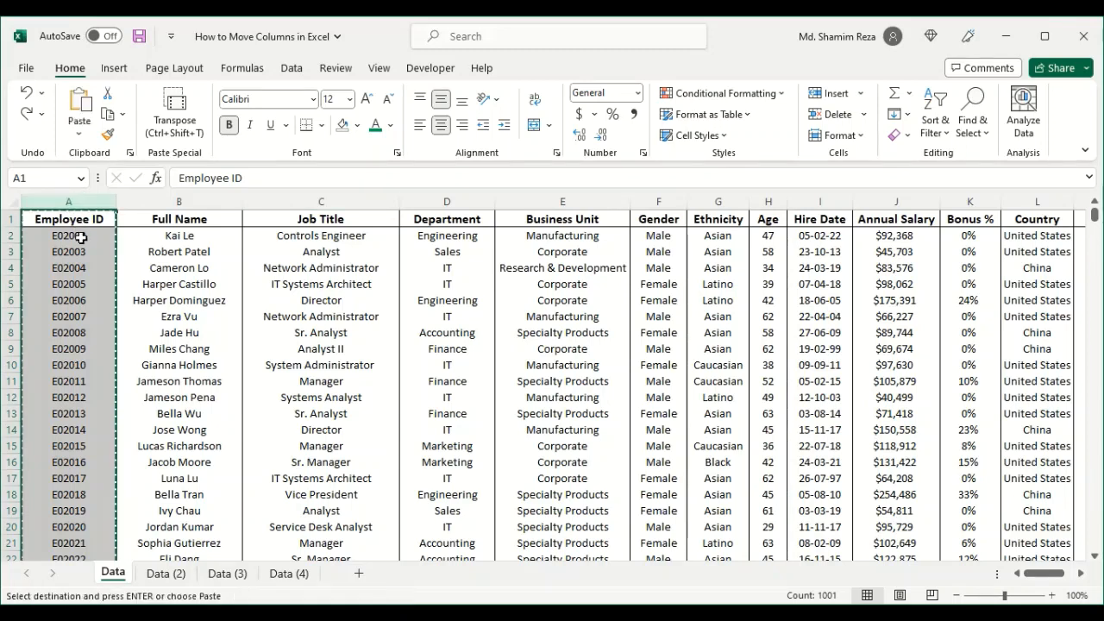
click(306, 201)
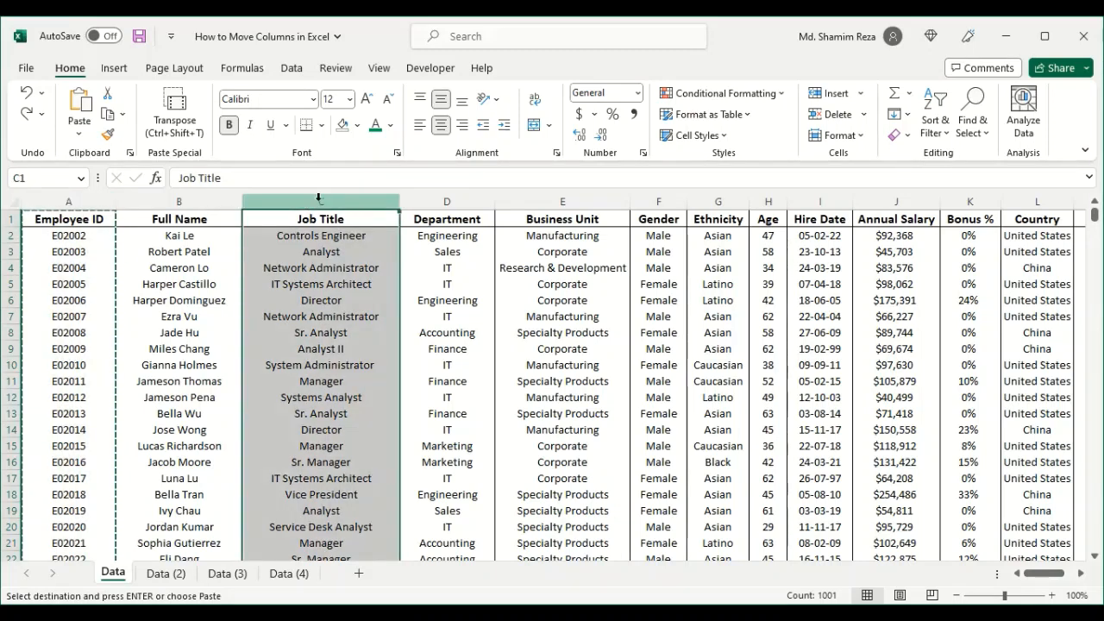
right_click(268, 223)
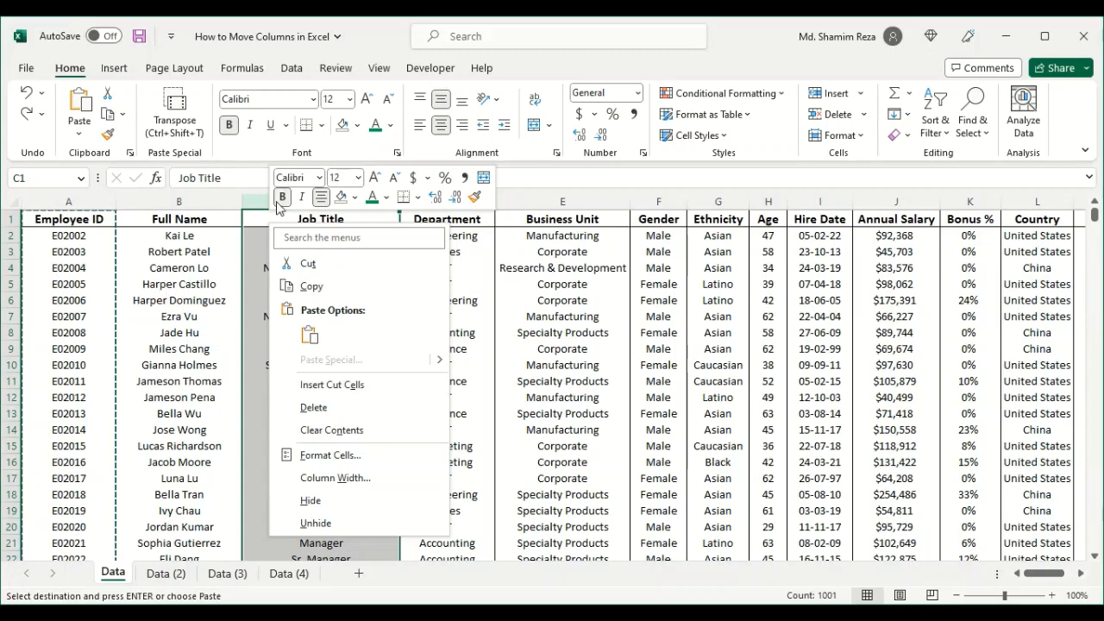
click(332, 384)
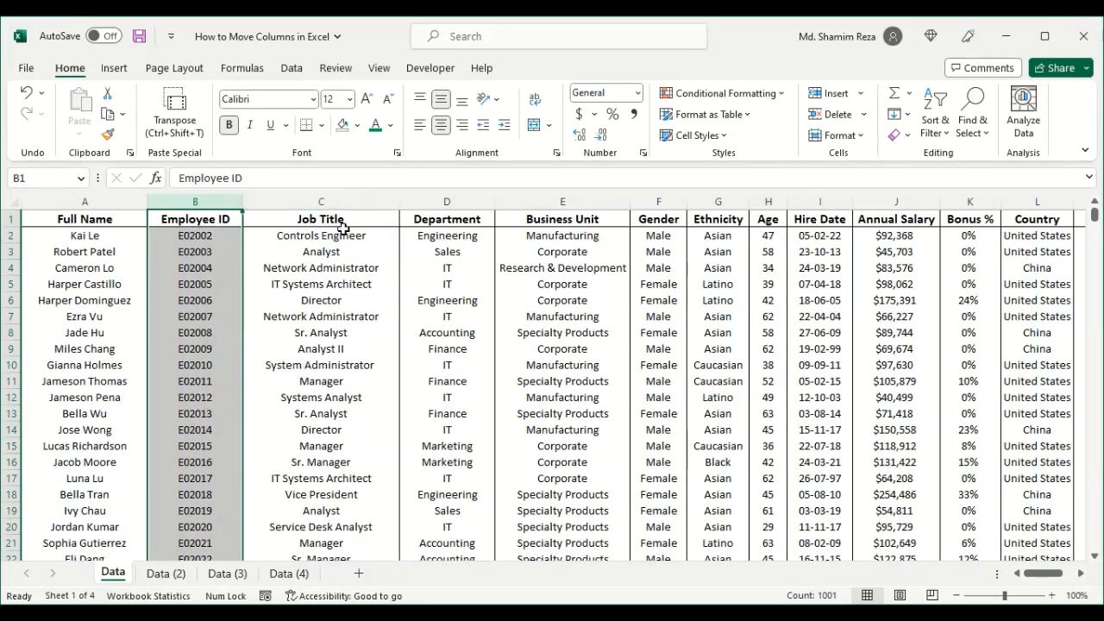
click(223, 219)
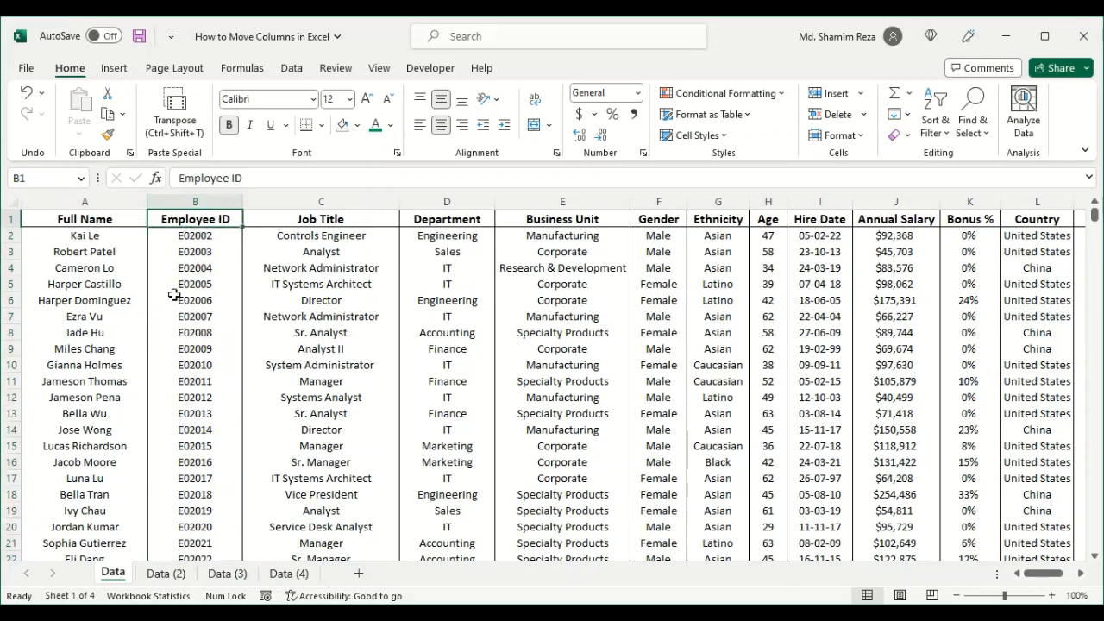
key(ctrl+m)
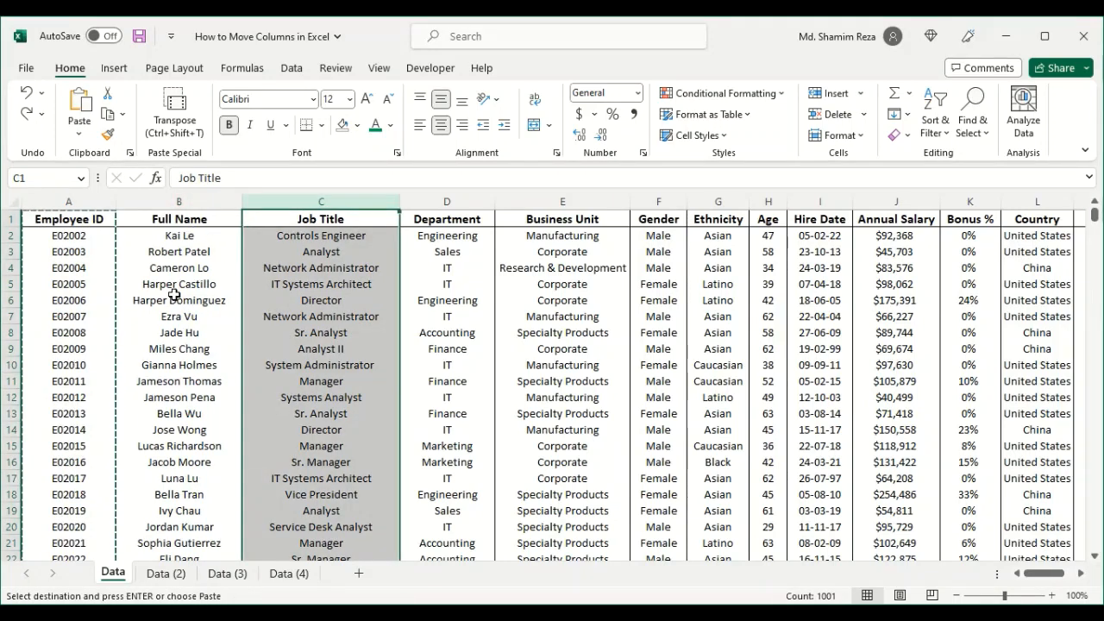
- Cancel the pending cut of the Employee ID column and clear the column selection
key(Escape)
click(174, 284)
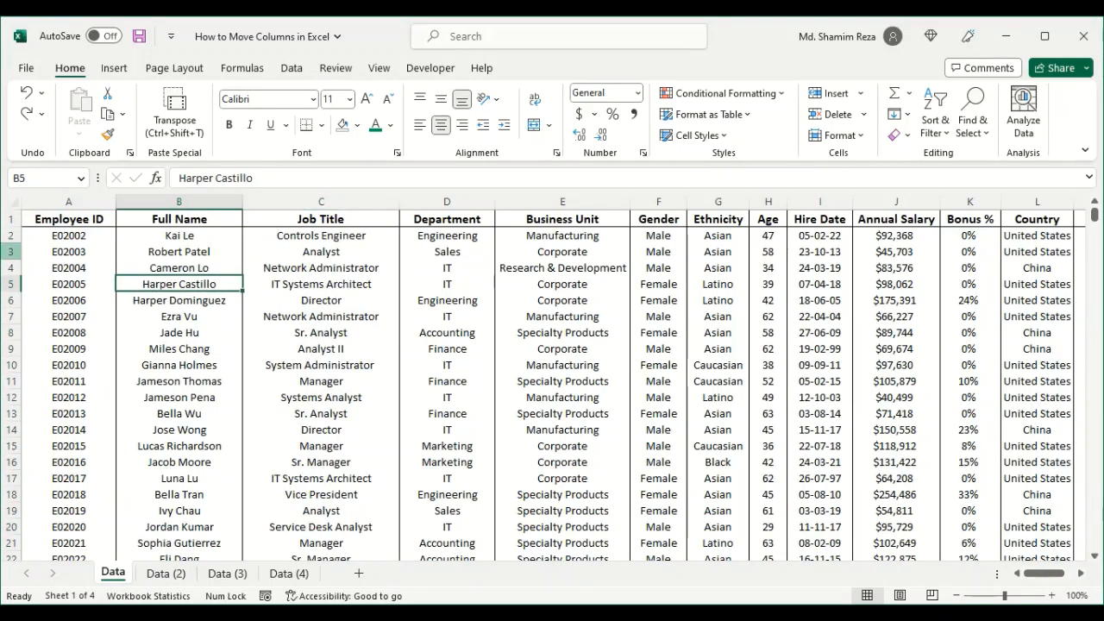
drag(11, 255, 10, 398)
click(254, 320)
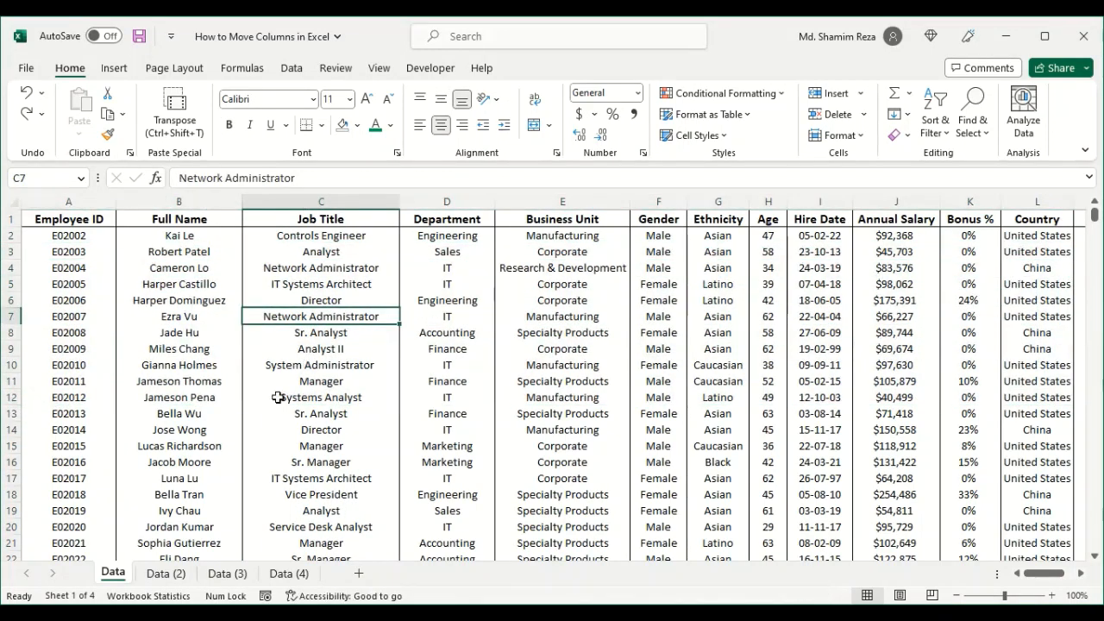
click(77, 205)
drag(77, 205, 254, 212)
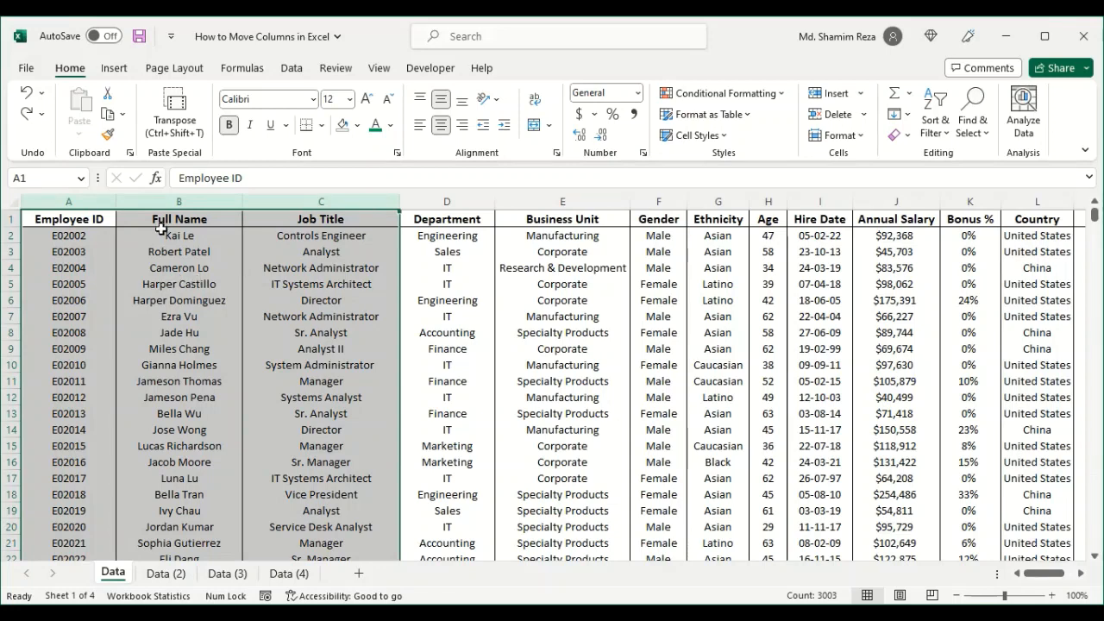
click(65, 200)
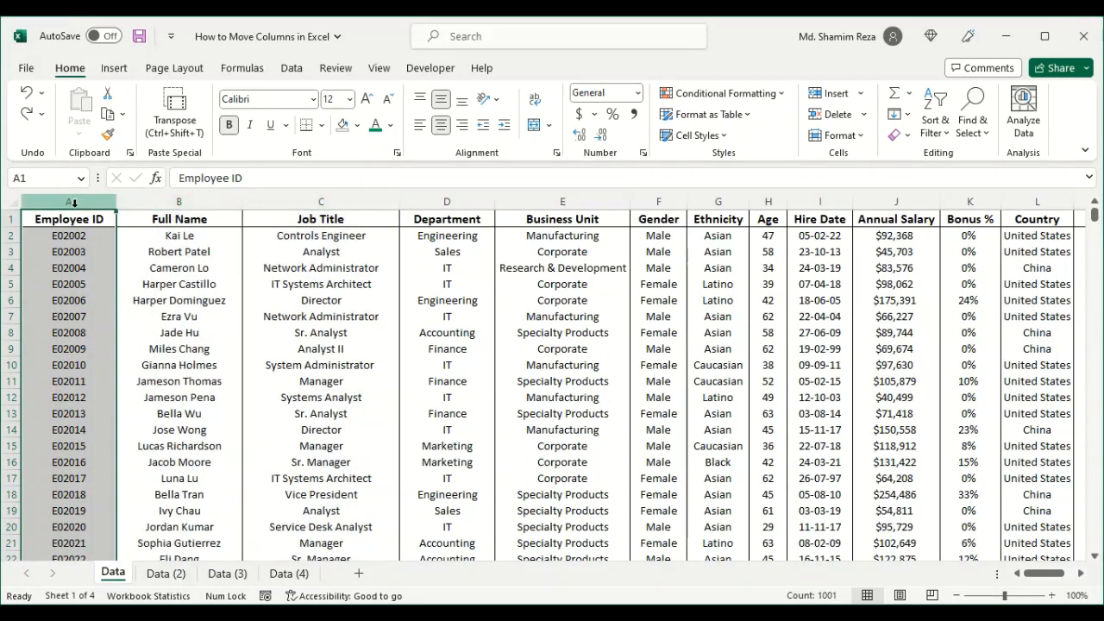
drag(357, 222, 353, 237)
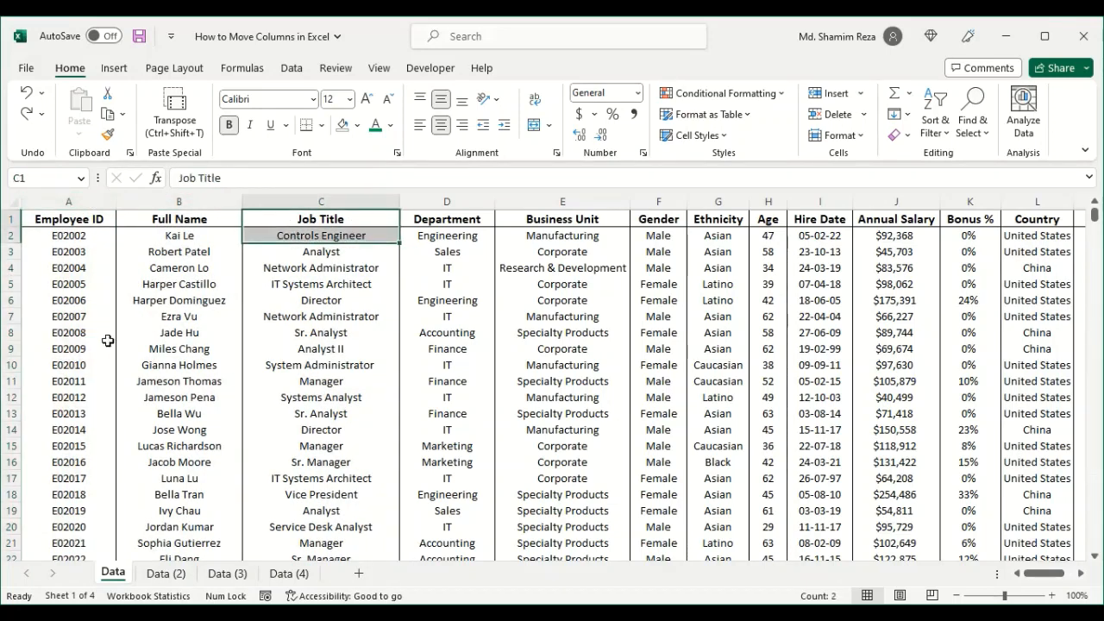
drag(69, 202, 332, 216)
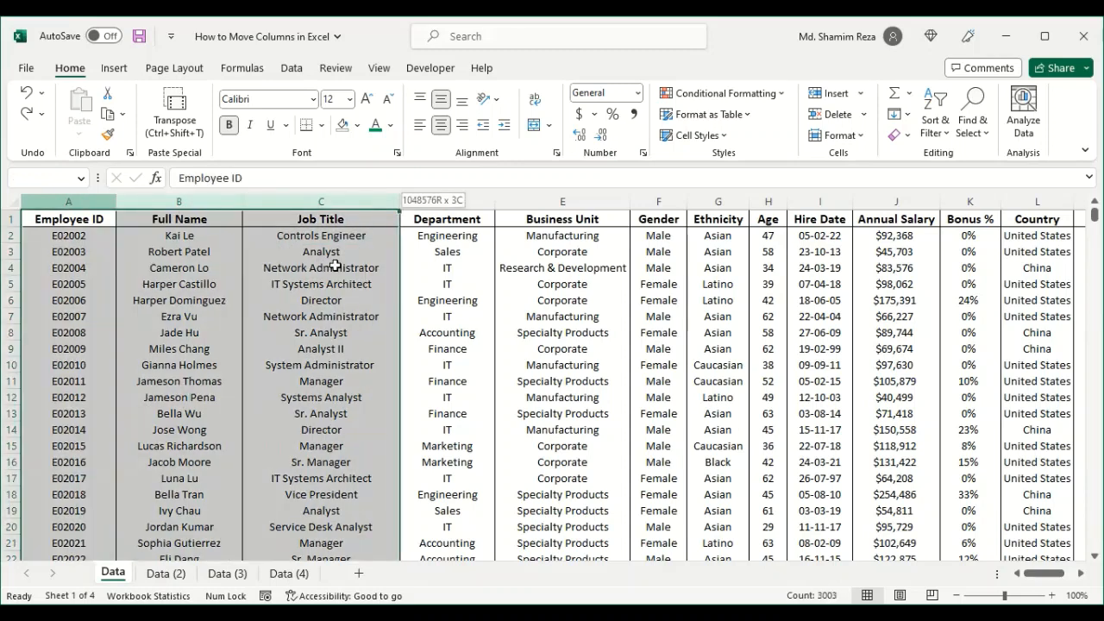
click(332, 365)
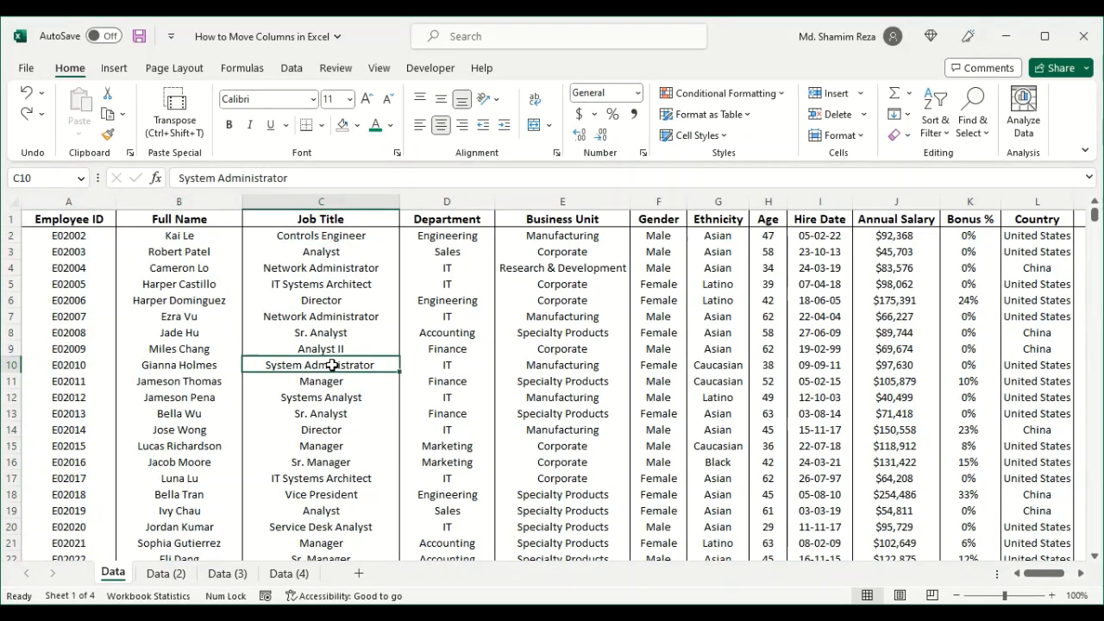